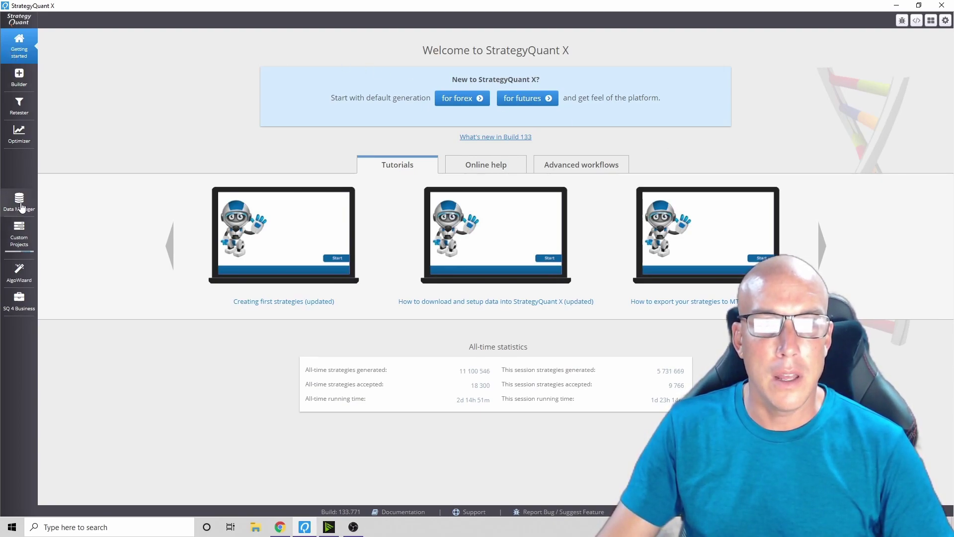
Review the Dukascopy download dialog for EURUSD_M1 in Data Manager and close it without downloading
left_click(20, 207)
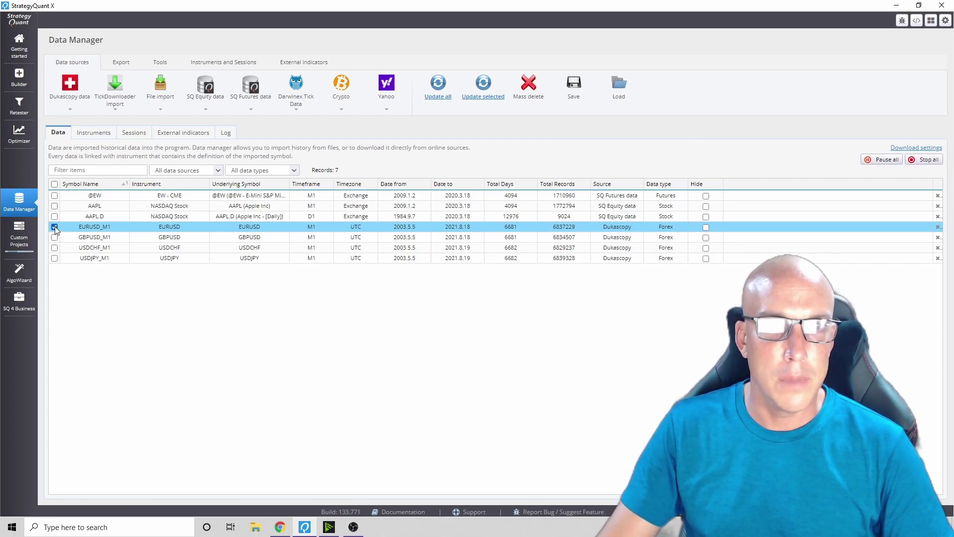
left_click(69, 87)
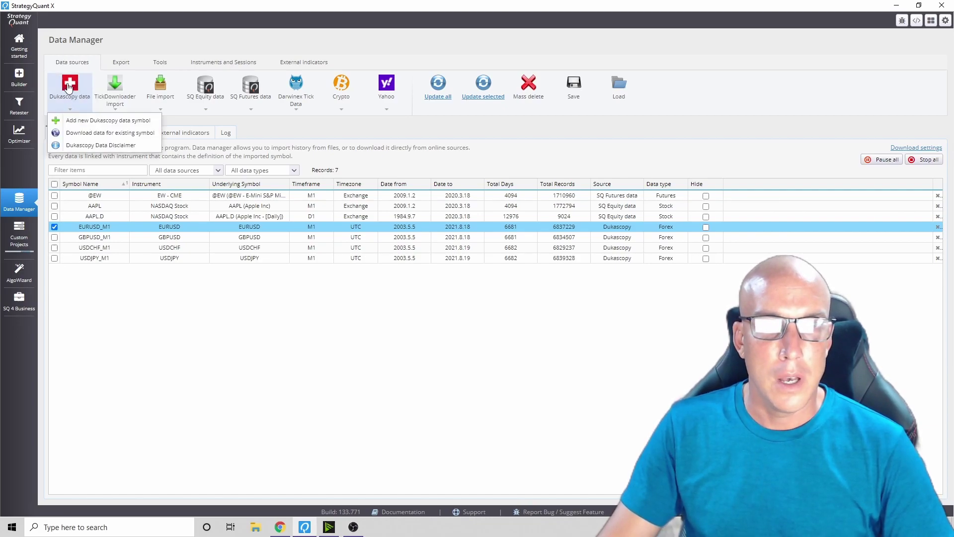
left_click(78, 134)
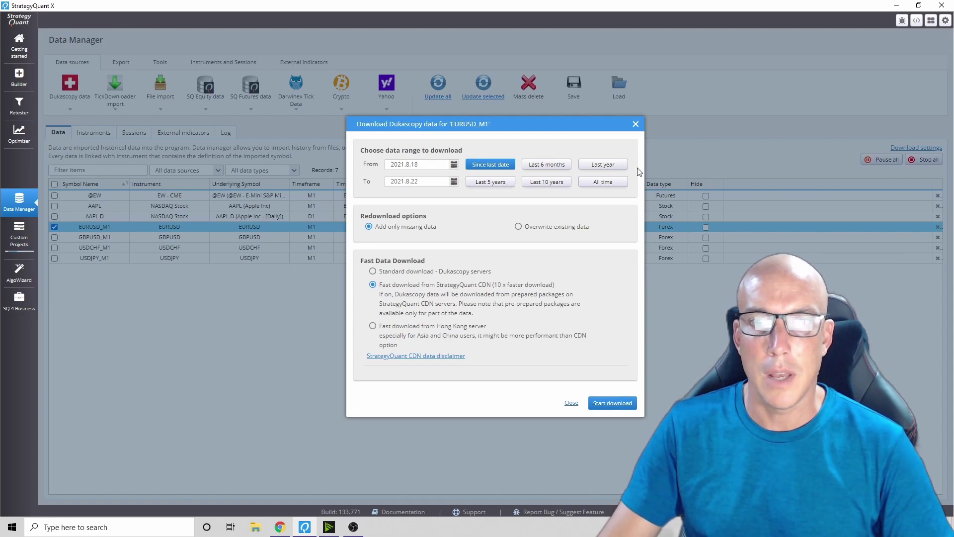
left_click(570, 404)
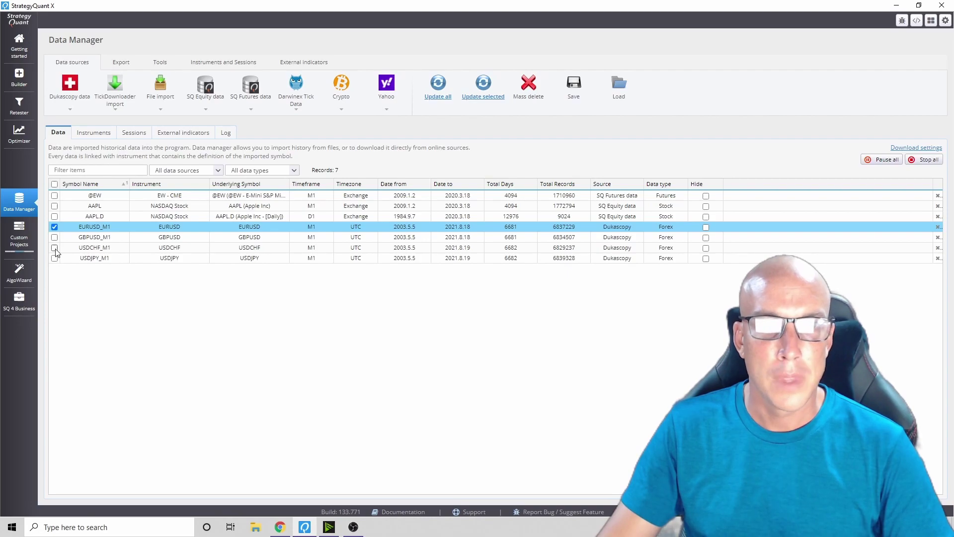
Open 'Example custom project' from the Custom projects list
left_click(19, 234)
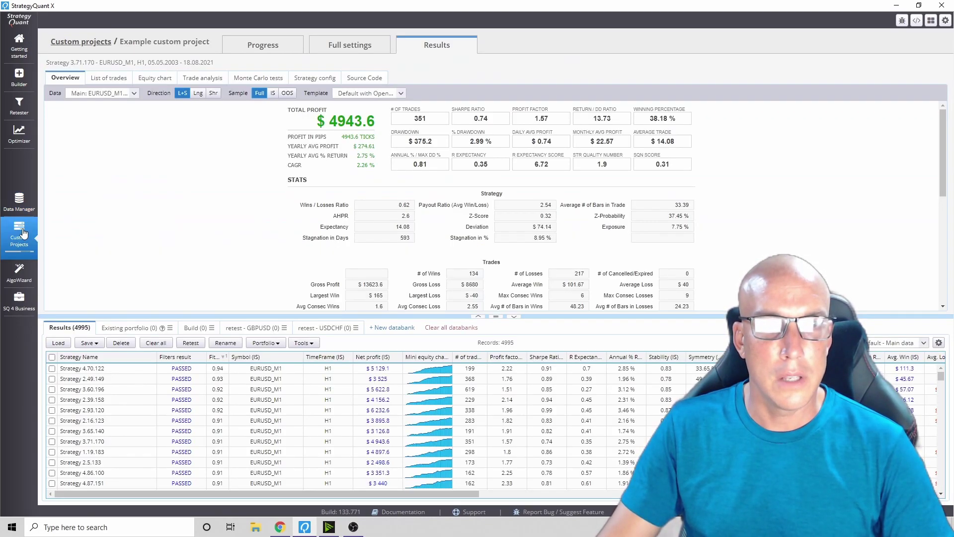
left_click(80, 42)
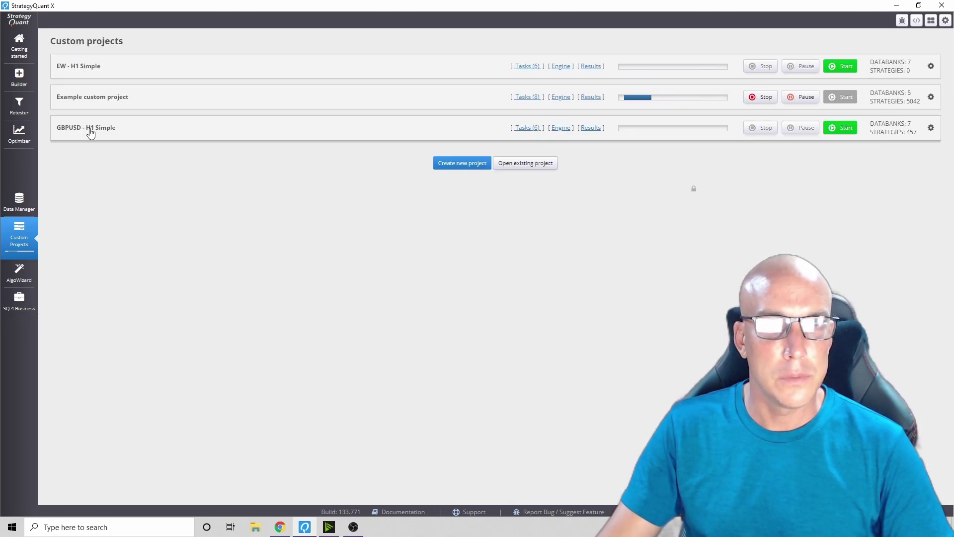
left_click(103, 99)
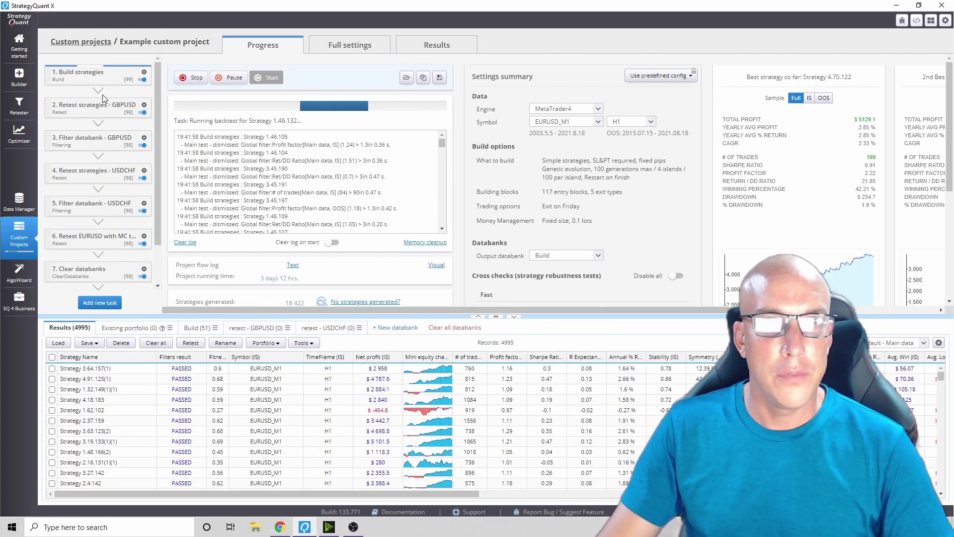
Show the build task's Data settings for EURUSD_M1 H1 under Full settings
left_click(342, 49)
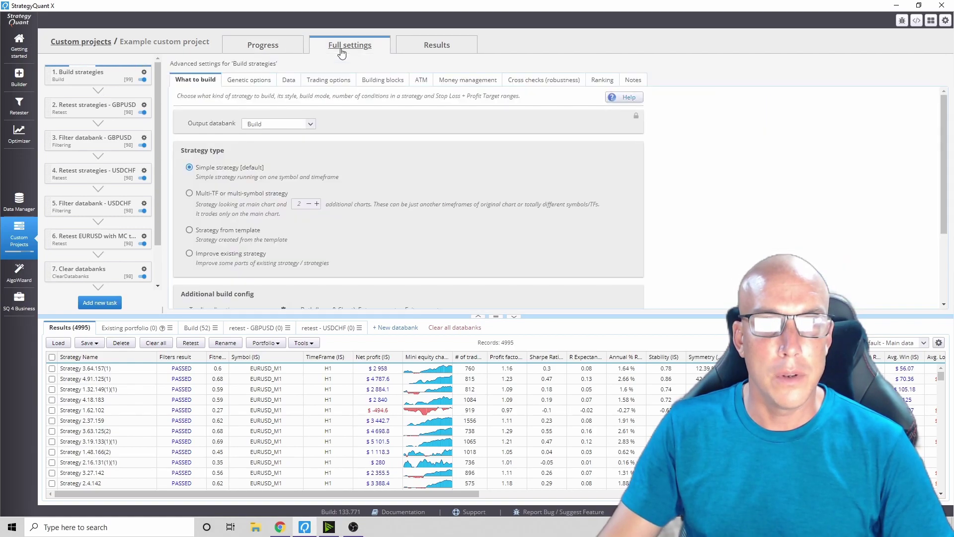
left_click(289, 82)
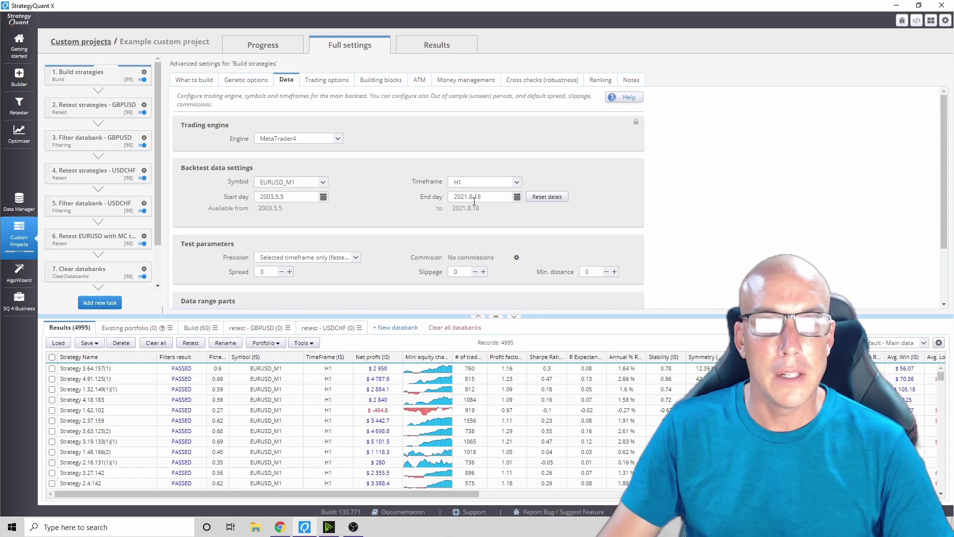
Sort the project's 4,995 strategies by Fitness, highest first, in the Progress view
left_click(238, 47)
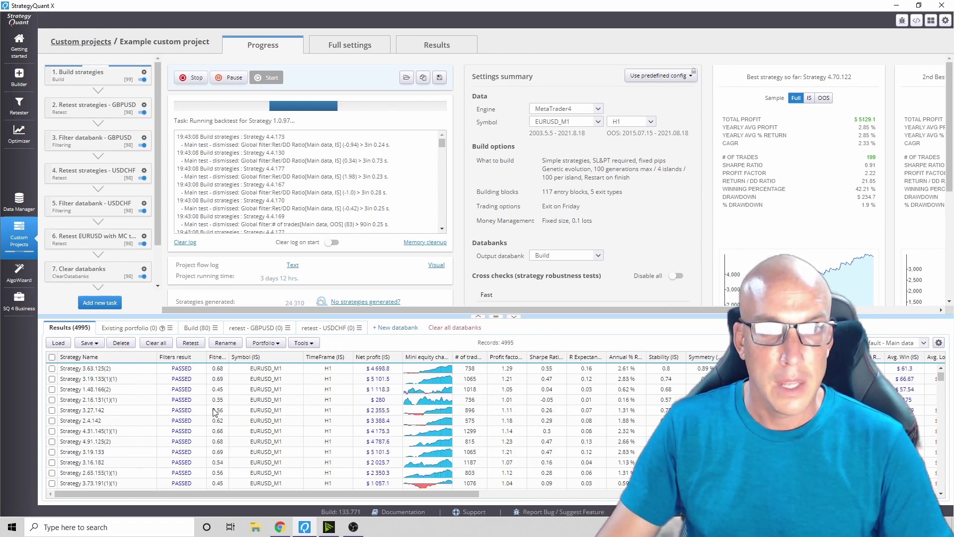
left_click(215, 357)
left_click(218, 359)
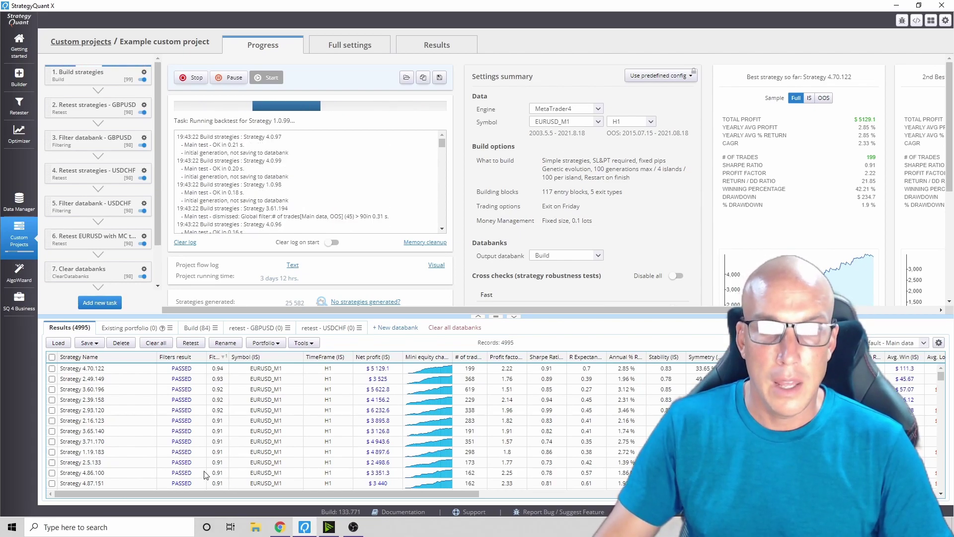
double_click(435, 442)
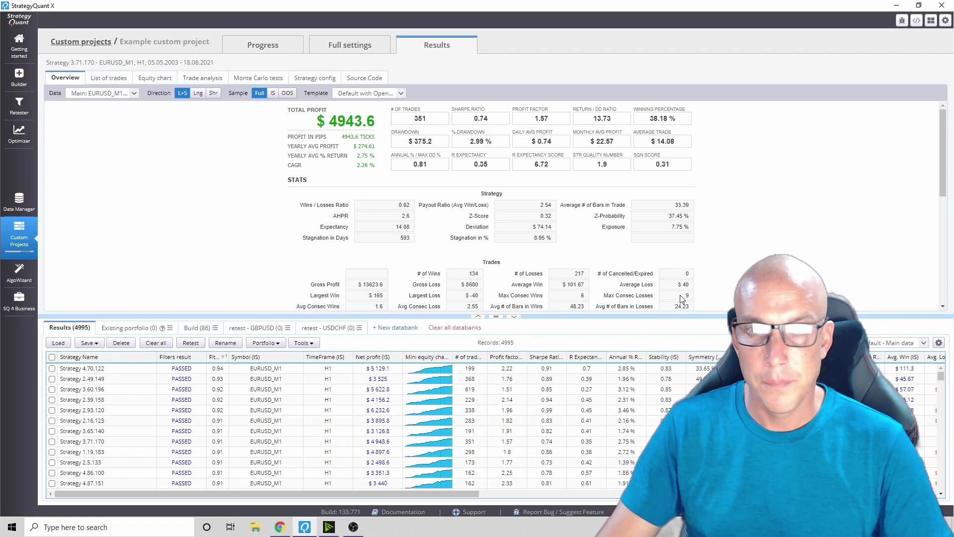
scroll(735, 276, "down", 5)
scroll(744, 259, "down", 1)
scroll(744, 260, "down", 1)
scroll(745, 259, "down", 4)
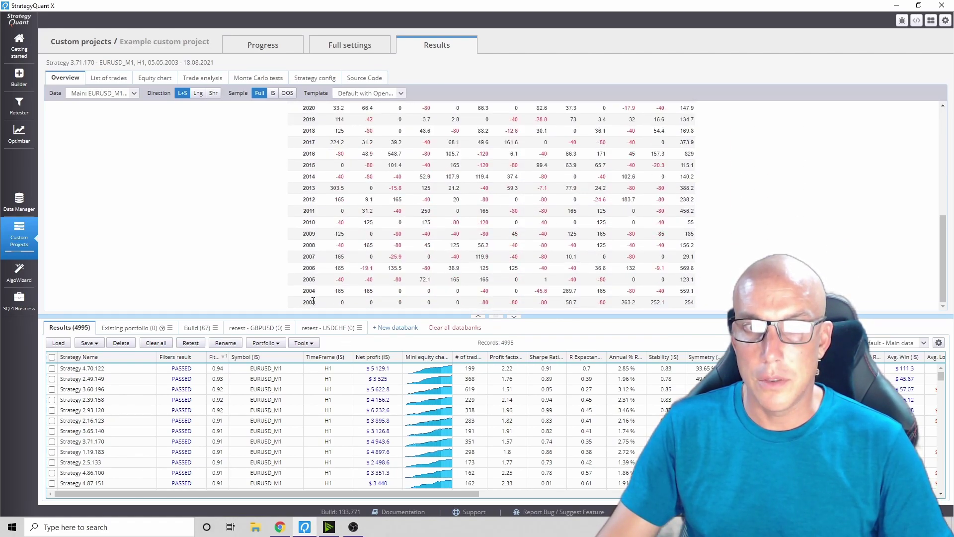
scroll(699, 287, "up", 3)
scroll(699, 289, "up", 1)
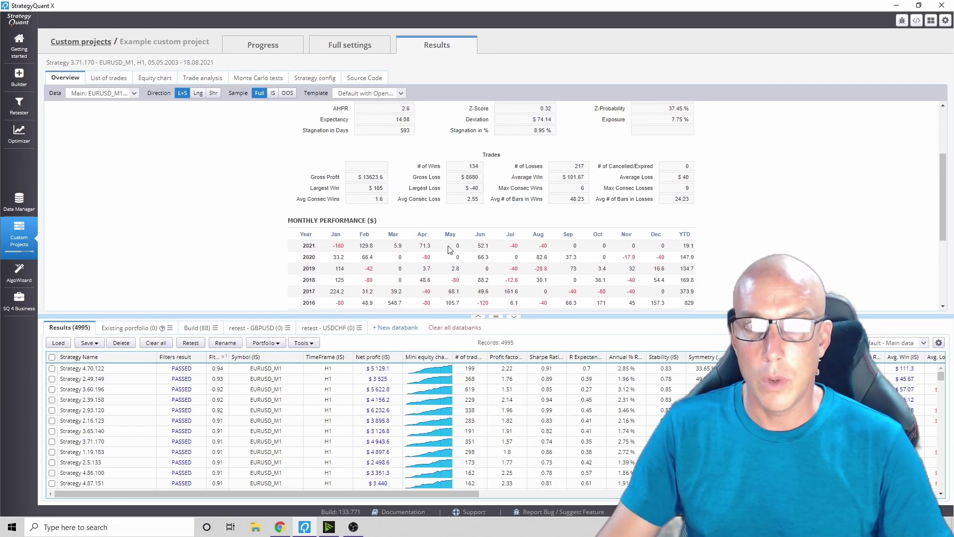
scroll(701, 249, "down", 1)
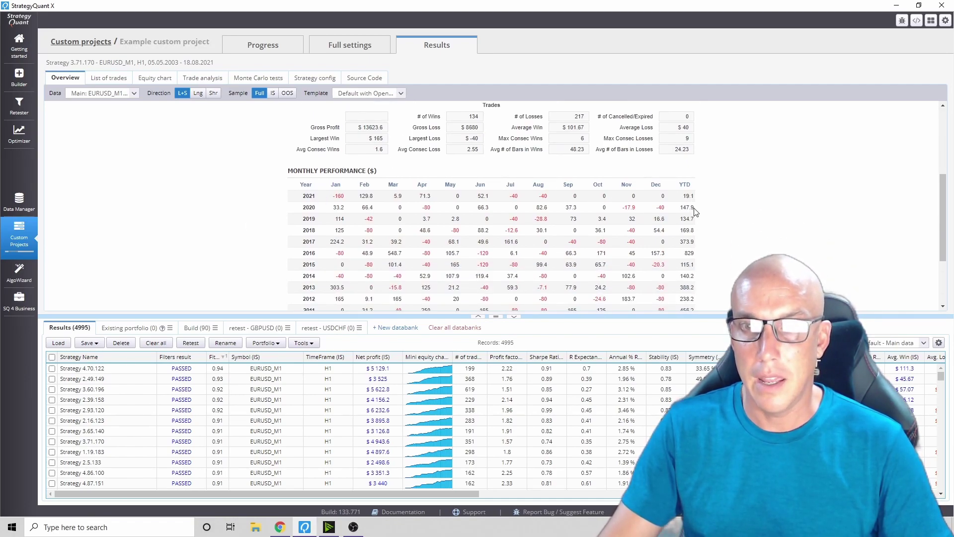
scroll(693, 212, "down", 1)
scroll(706, 209, "down", 1)
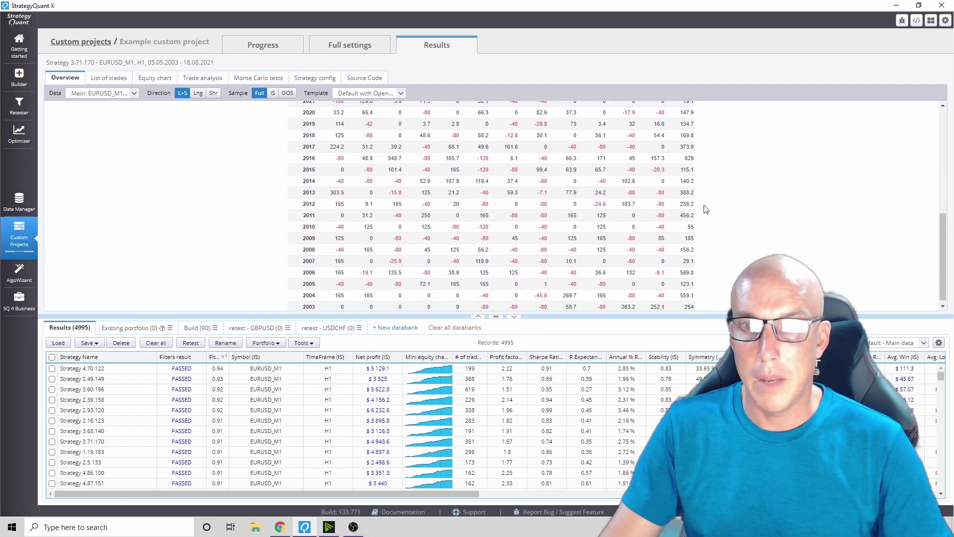
scroll(706, 209, "down", 1)
scroll(687, 181, "up", 1)
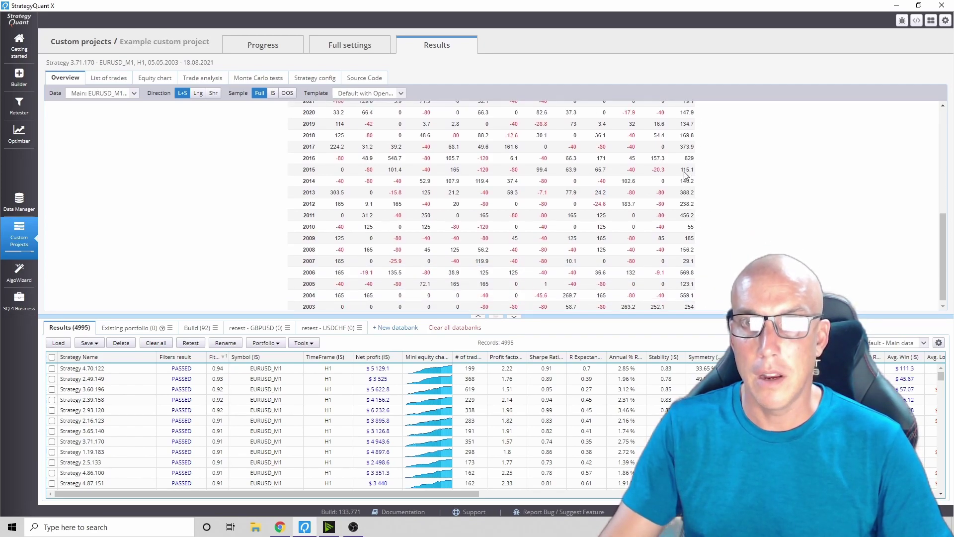
scroll(699, 204, "up", 1)
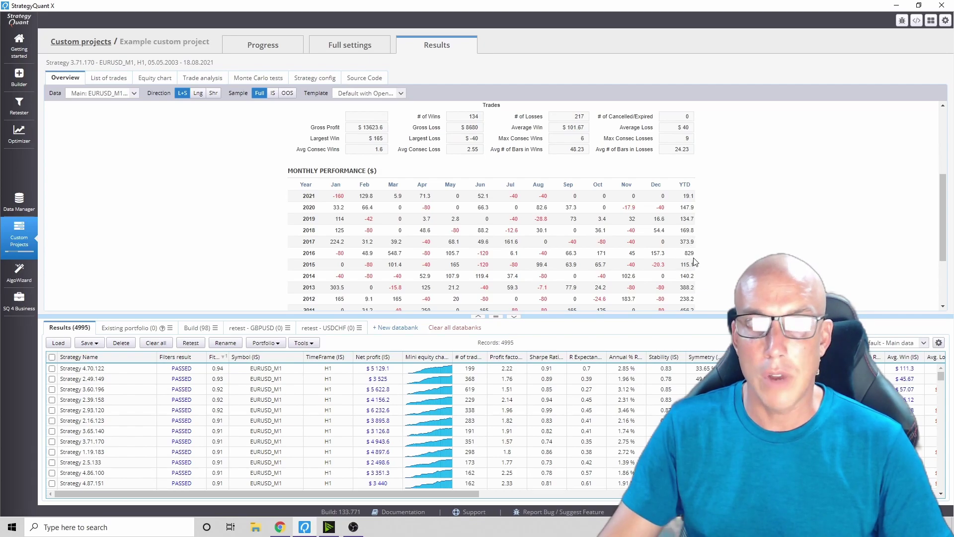
View Strategy 3.71.170's source code and its export format list, leaving the type unchanged
left_click(361, 79)
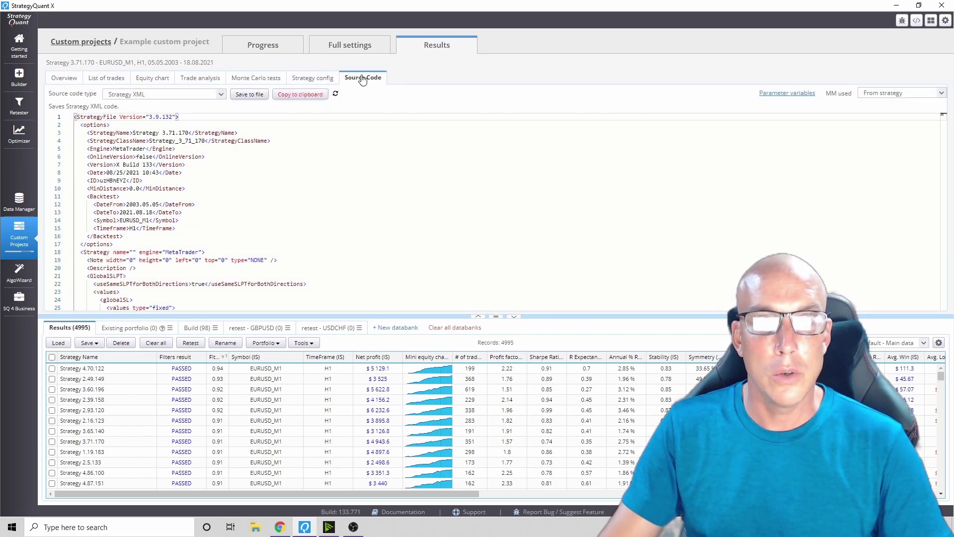
left_click(221, 94)
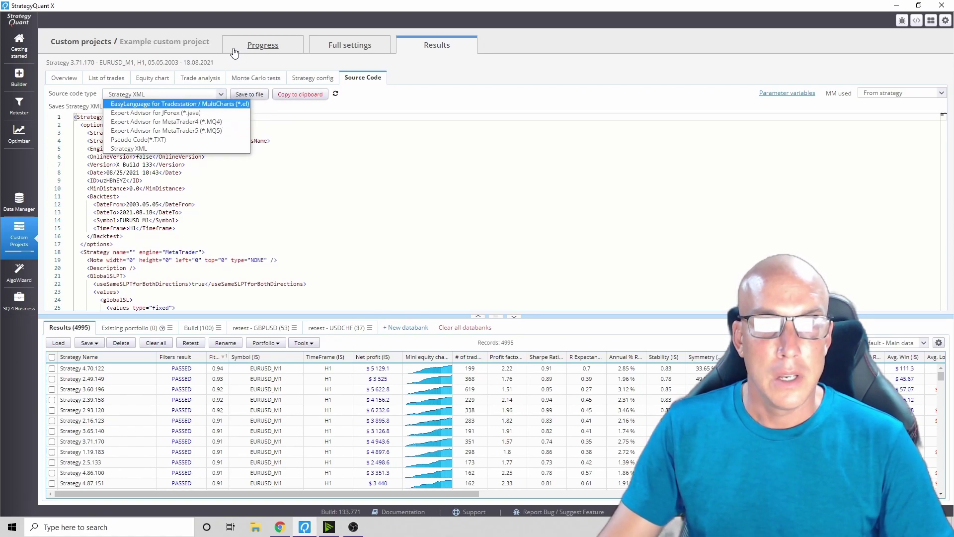
key("Escape")
Collapse the databank panel on Progress, then show the build task's Data settings with out-of-sample range
left_click(262, 46)
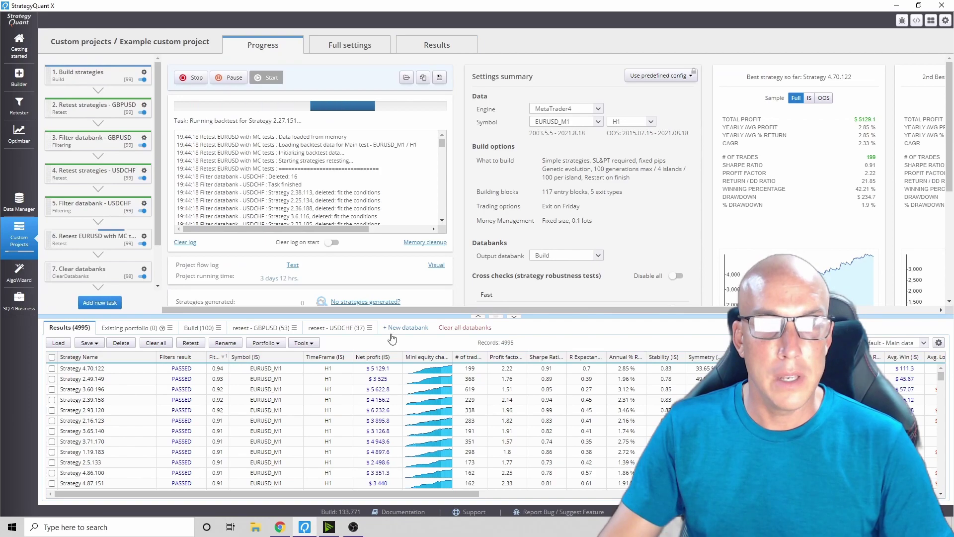
left_click(514, 317)
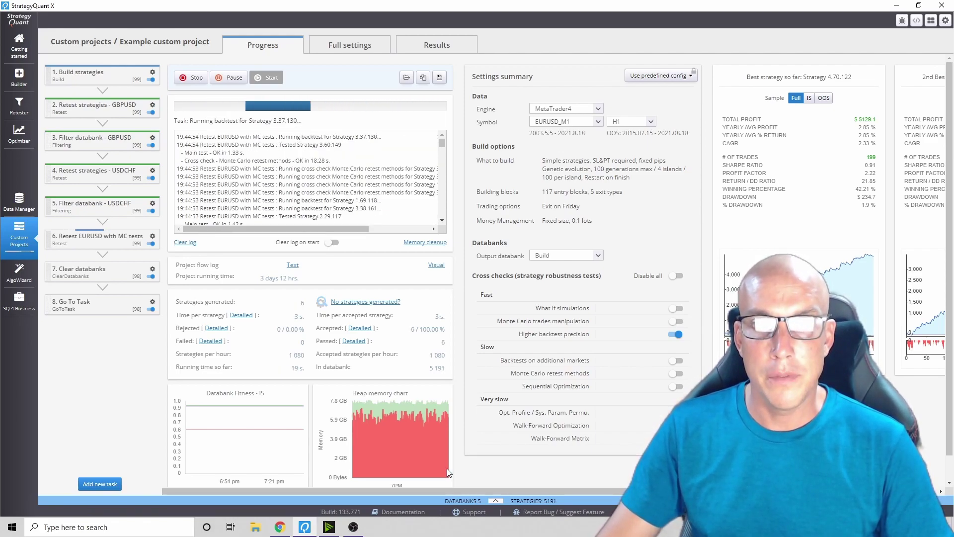
left_click(349, 46)
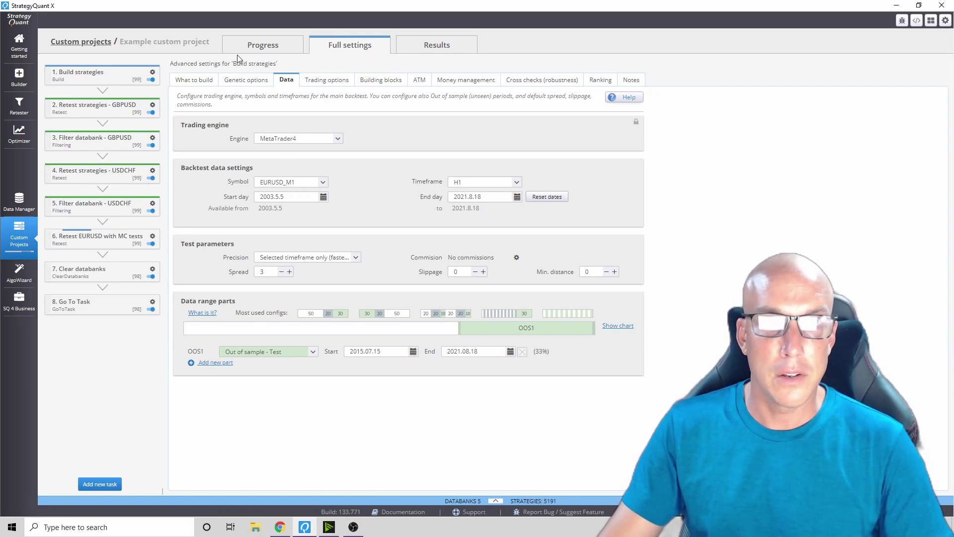
Return to the Progress view with the EURUSD Monte Carlo retests running
left_click(260, 46)
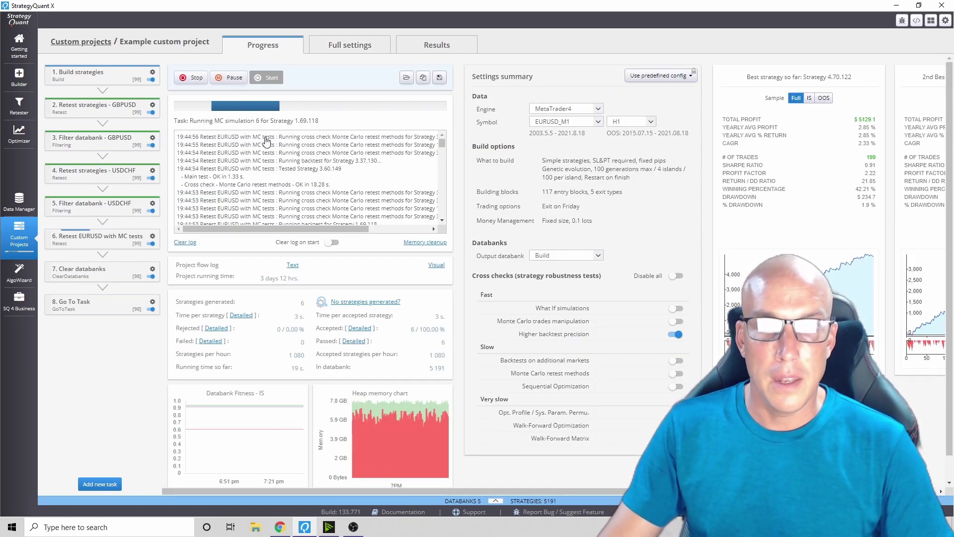